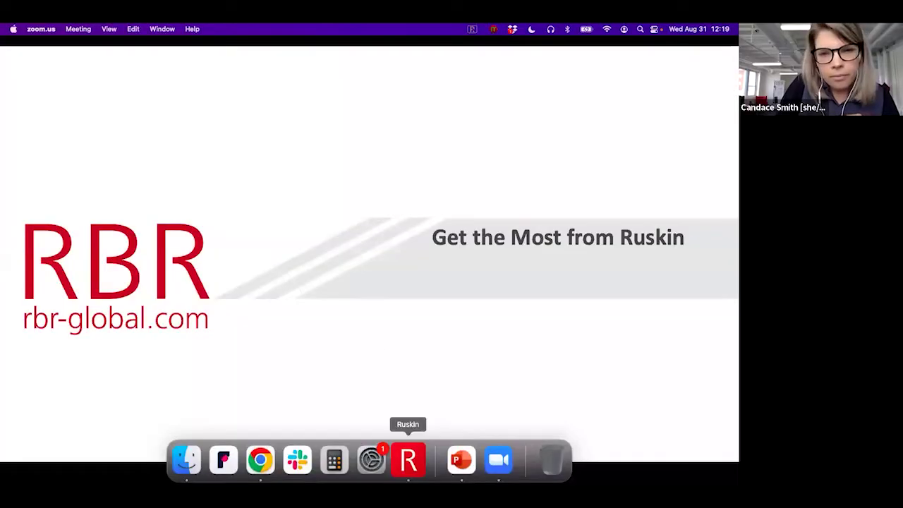
Switch to Ruskin and review the General preferences, checking that advanced sampling controls are enabled, and apply them.
{"action": "left_click", "coordinate": [408, 460]}
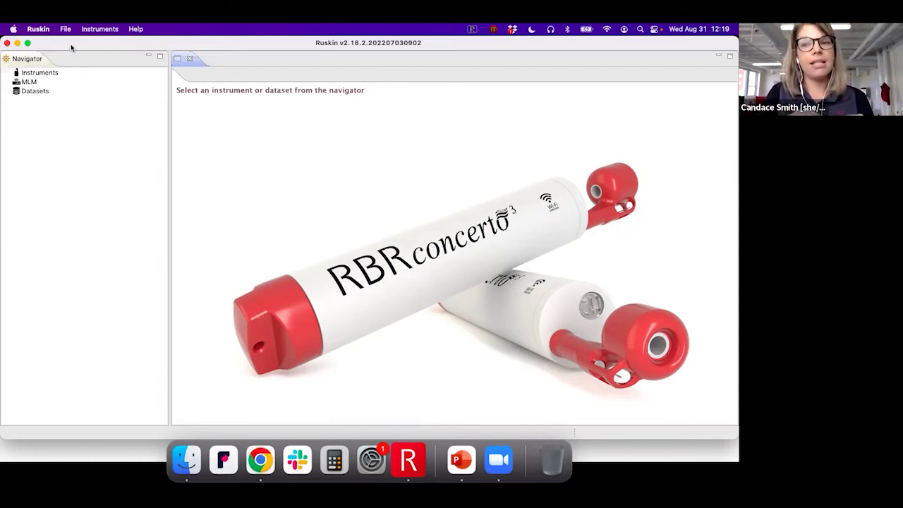
{"action": "left_click", "coordinate": [39, 30]}
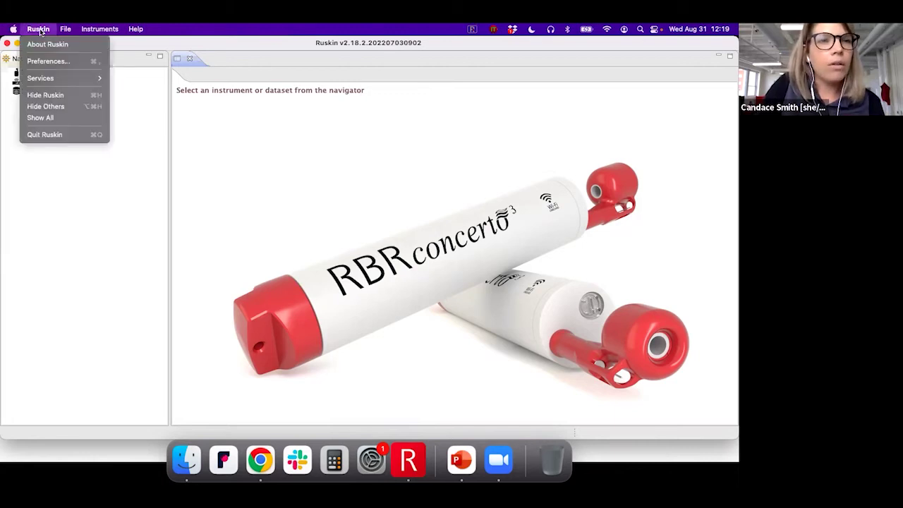
{"action": "left_click", "coordinate": [55, 64]}
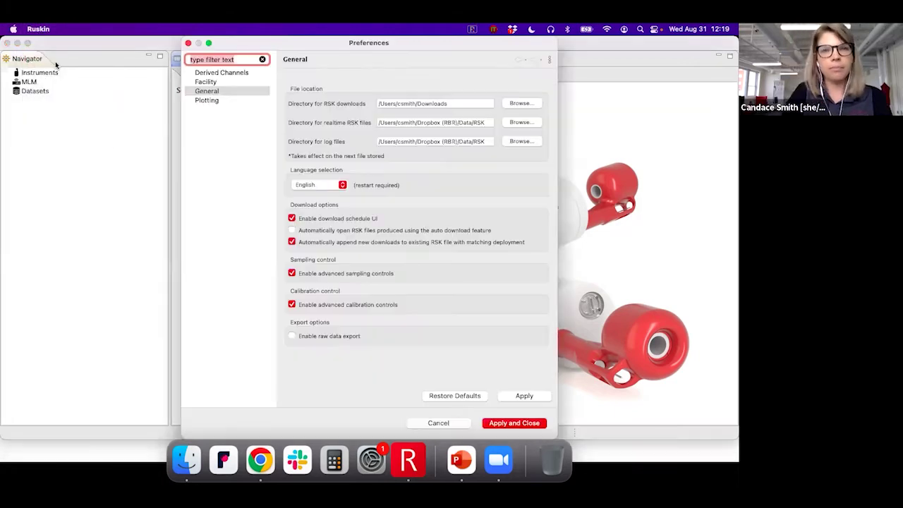
{"action": "left_click", "coordinate": [226, 92]}
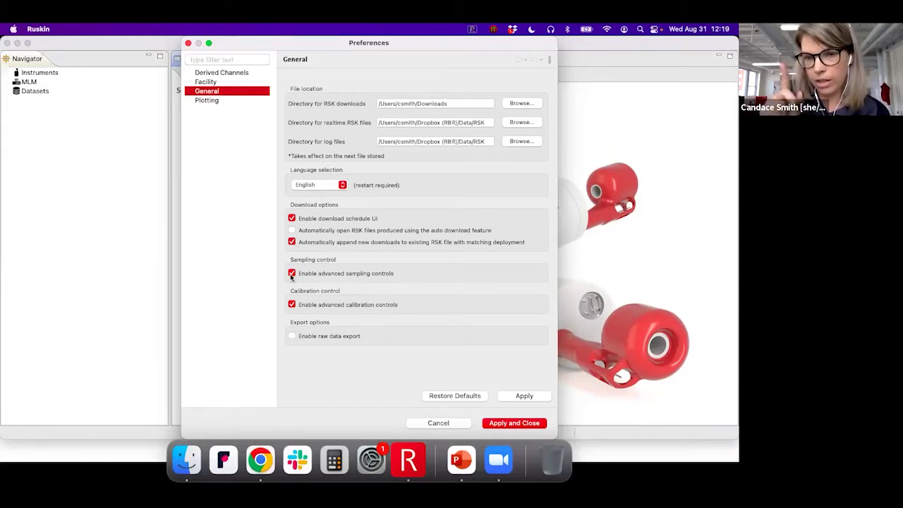
{"action": "left_click", "coordinate": [518, 424]}
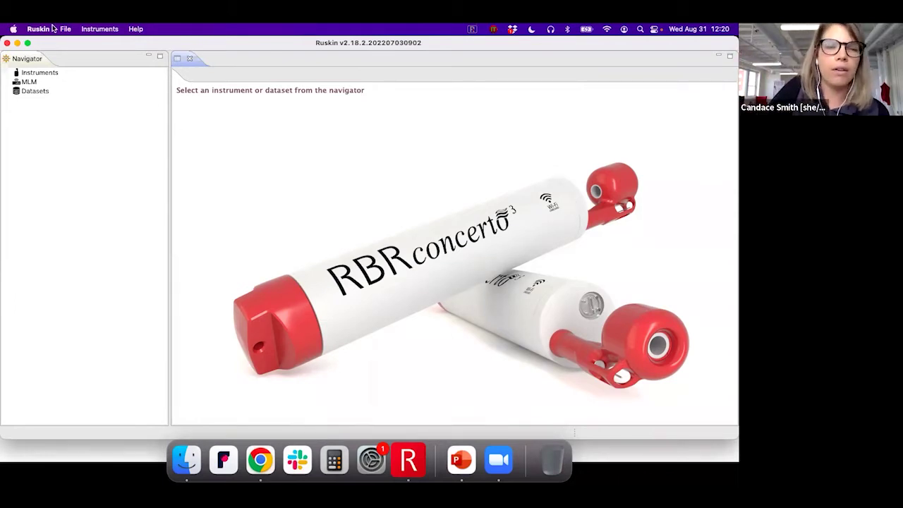
Simulate a compact RBRsolo³ D instrument with the |wave16 option.
{"action": "left_click", "coordinate": [109, 28]}
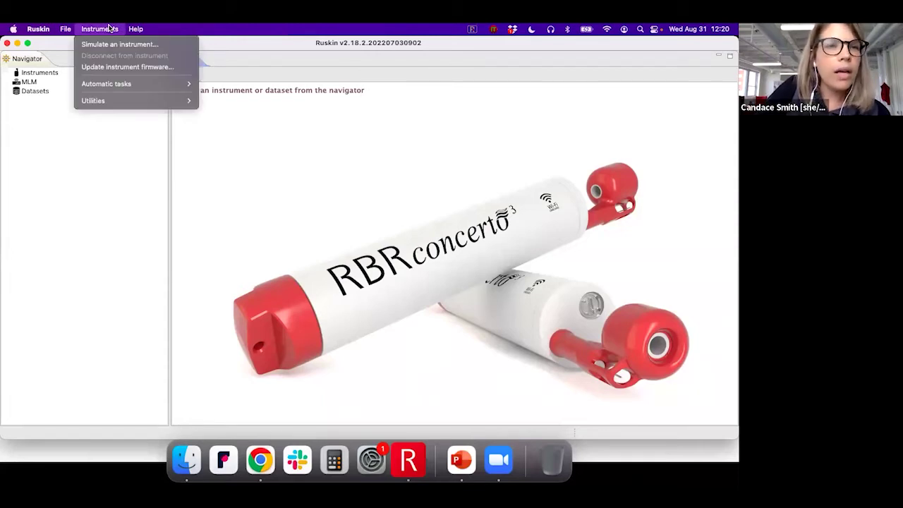
{"action": "left_click", "coordinate": [112, 46]}
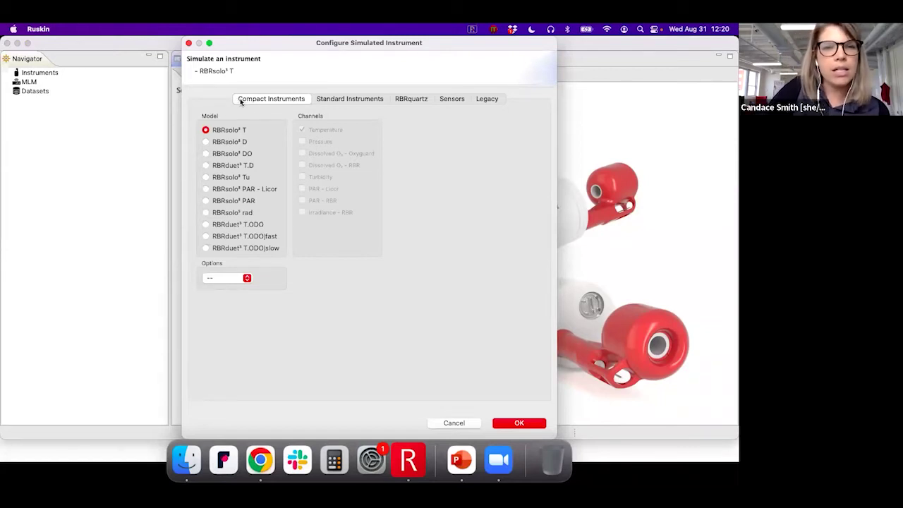
{"action": "left_click", "coordinate": [205, 141]}
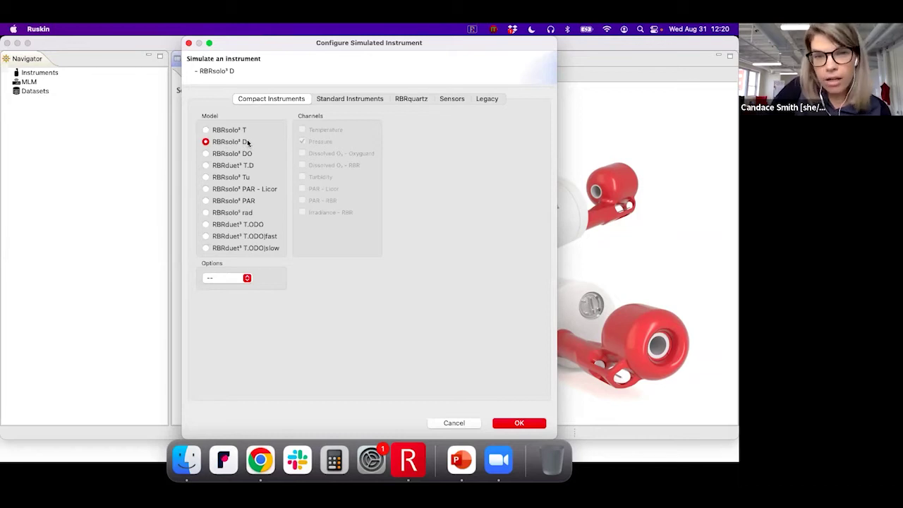
{"action": "left_click", "coordinate": [241, 279]}
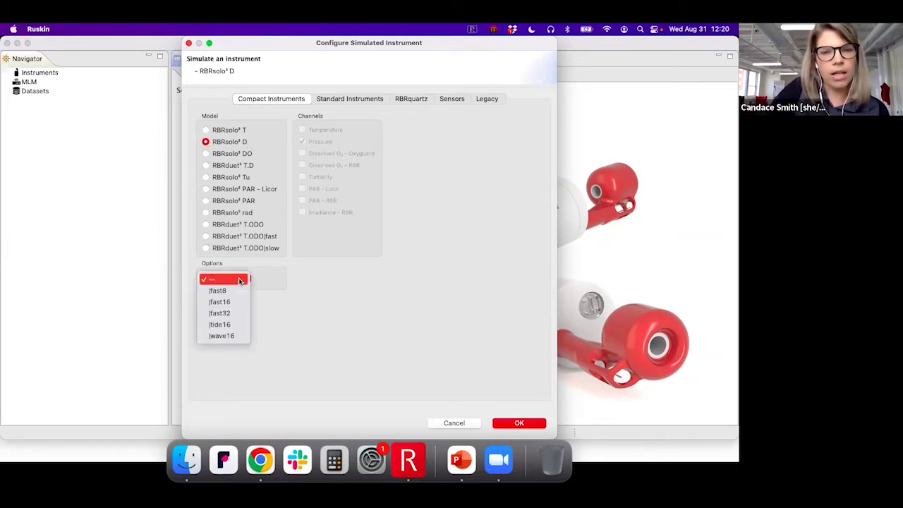
{"action": "left_click", "coordinate": [236, 336]}
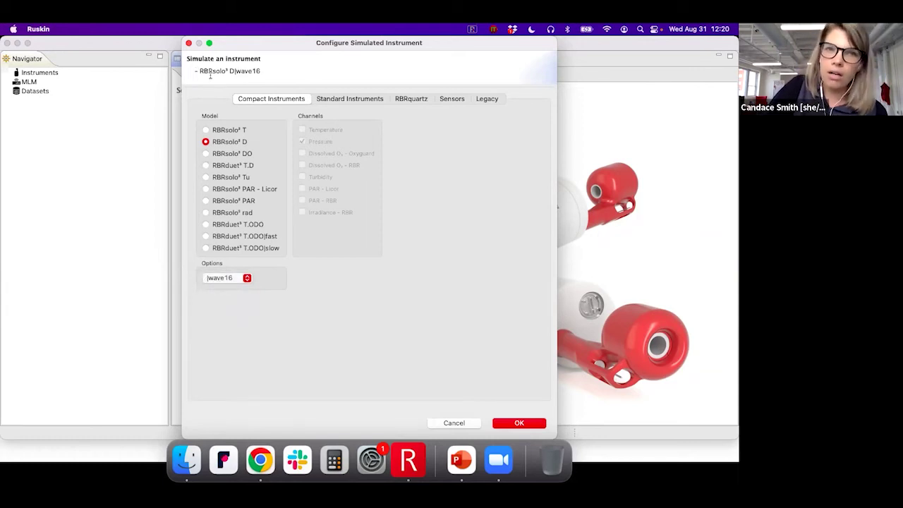
{"action": "left_click", "coordinate": [519, 423]}
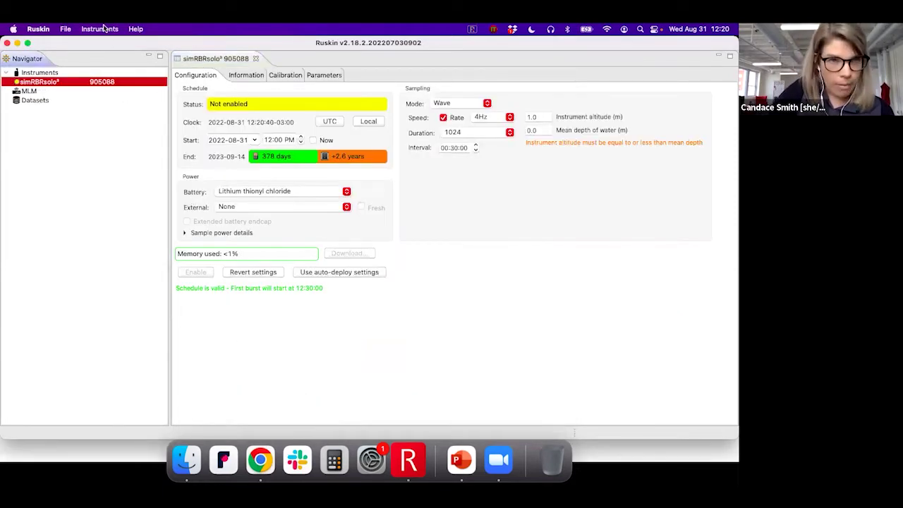
Simulate a standard RBRvirtuoso³ D instrument with Pressure as its only channel and the |wave16 option.
{"action": "left_click", "coordinate": [102, 29]}
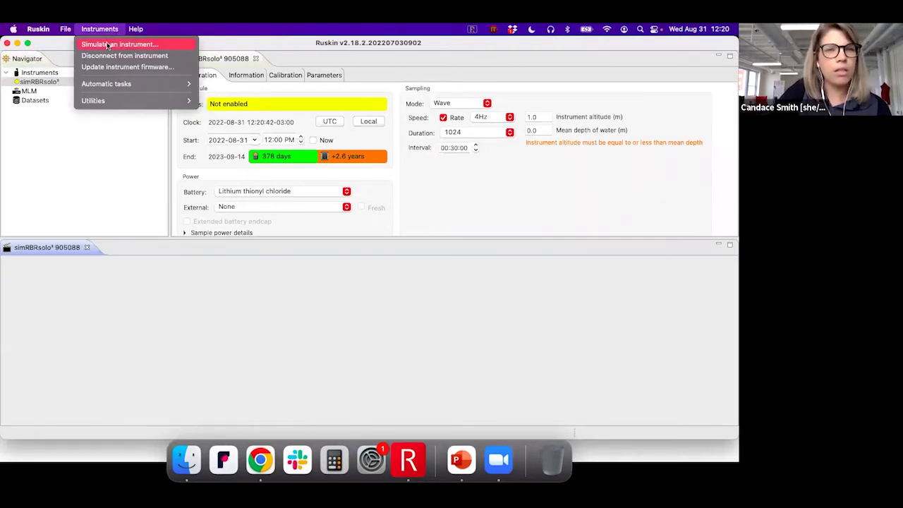
{"action": "left_click", "coordinate": [107, 44]}
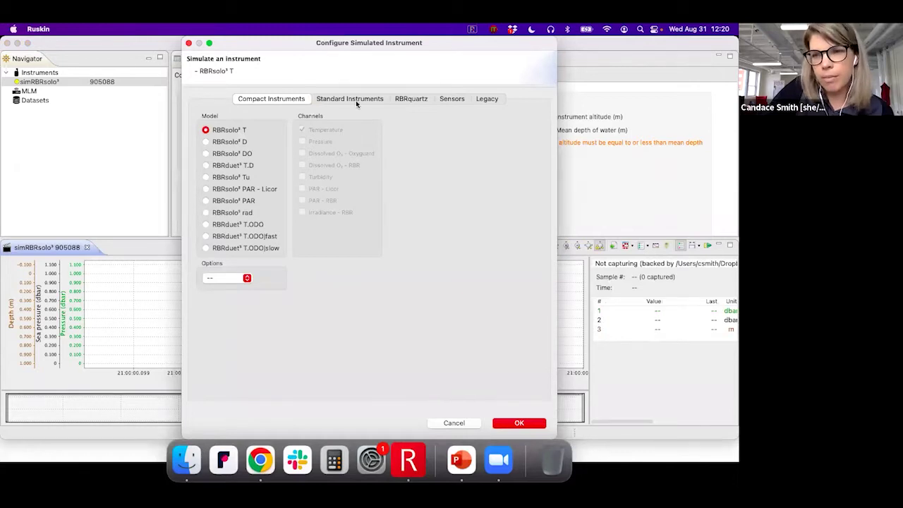
{"action": "left_click", "coordinate": [356, 101]}
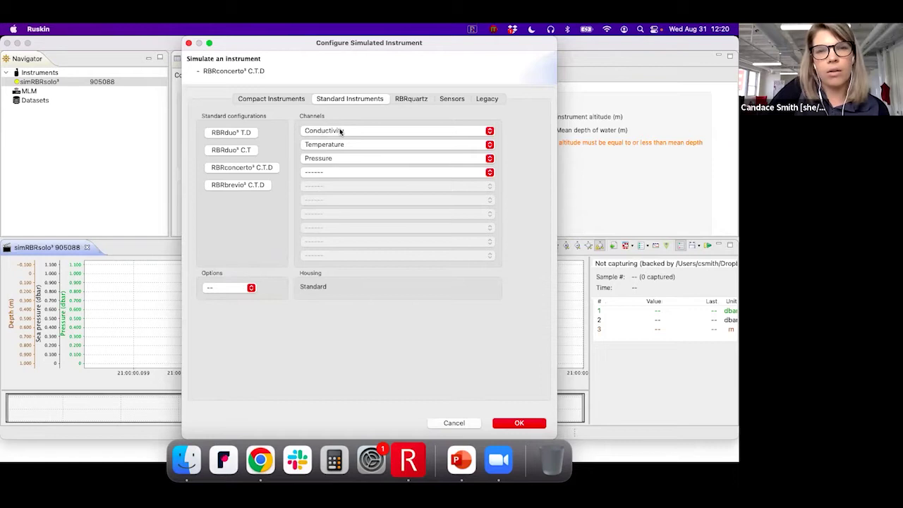
{"action": "left_click", "coordinate": [340, 131]}
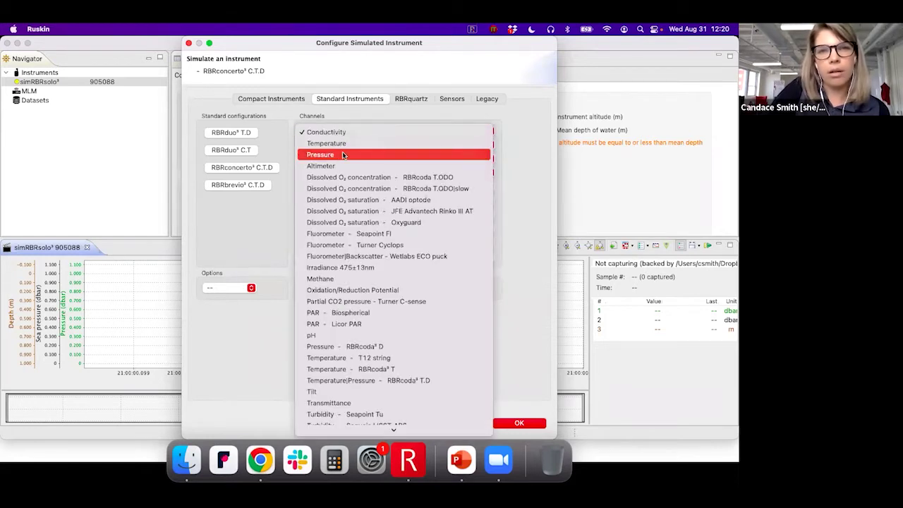
{"action": "left_click", "coordinate": [343, 155]}
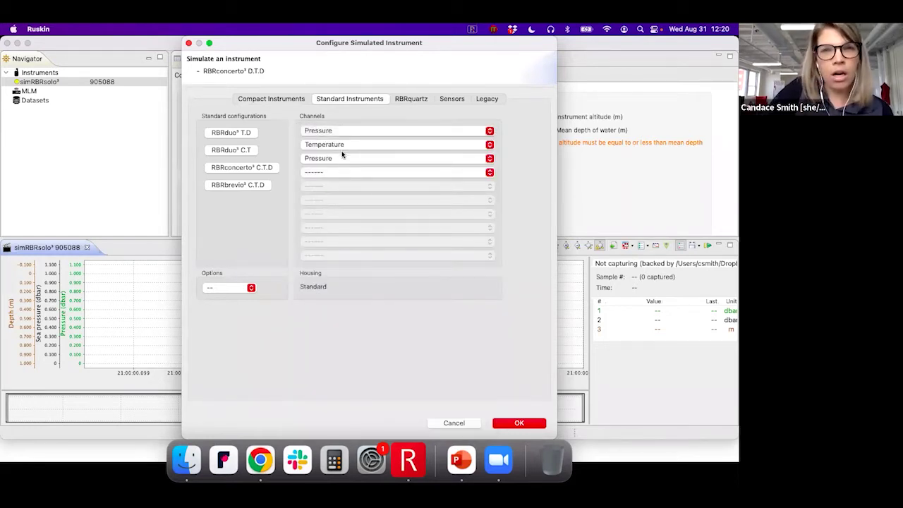
{"action": "left_click", "coordinate": [338, 145]}
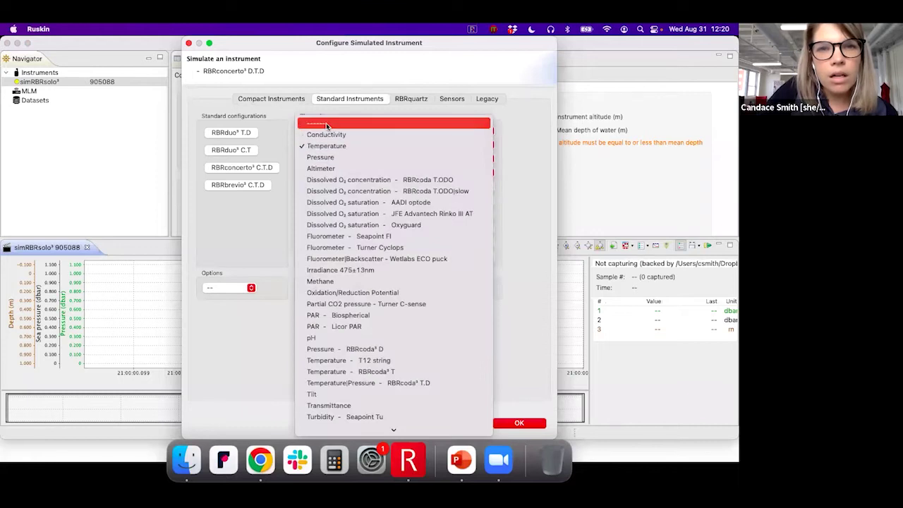
{"action": "left_click", "coordinate": [326, 122]}
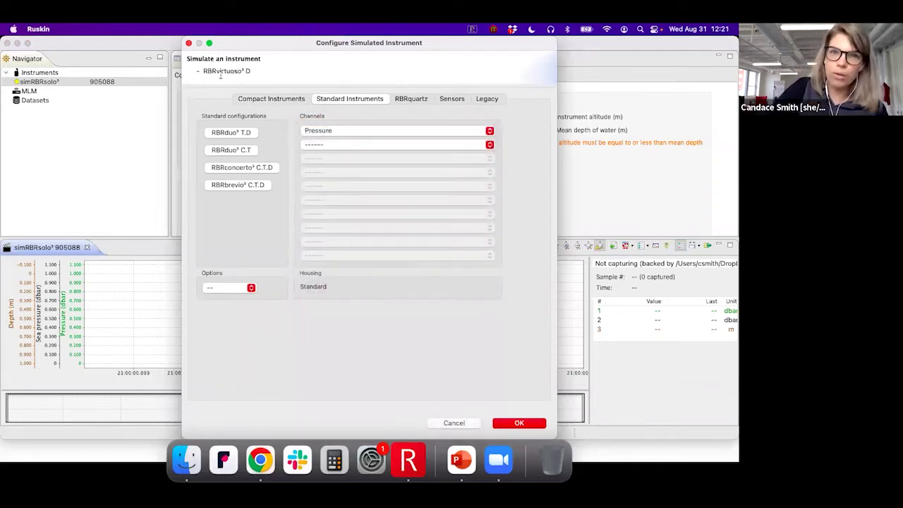
{"action": "left_click", "coordinate": [227, 288]}
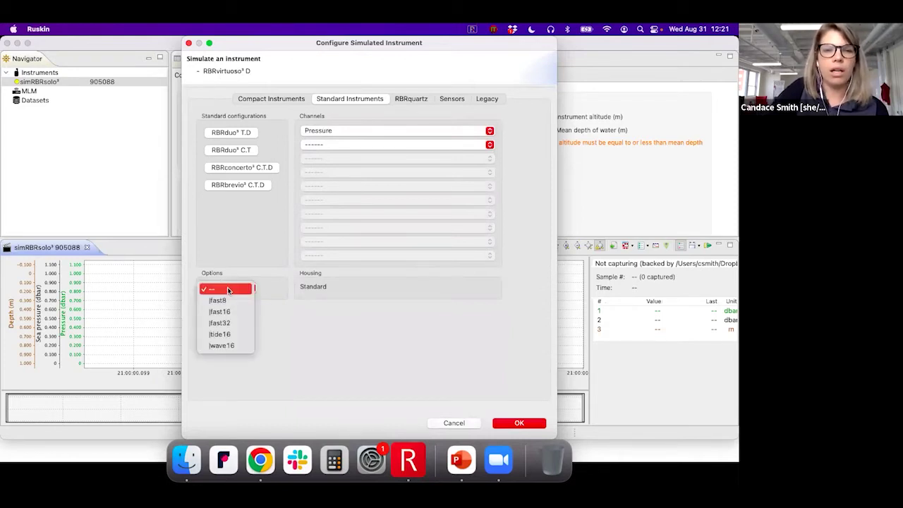
{"action": "left_click", "coordinate": [227, 345]}
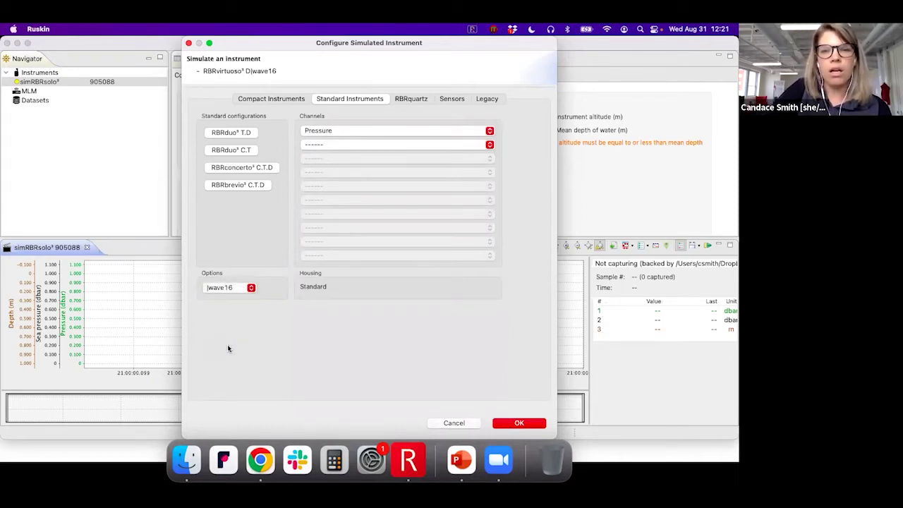
{"action": "left_click", "coordinate": [505, 423]}
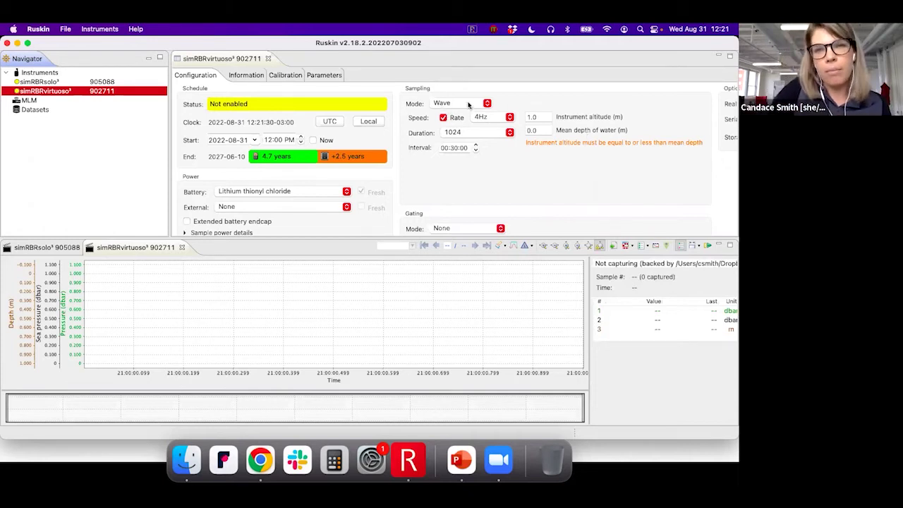
Keep the simulated RBRvirtuoso³ in Wave sampling mode and set its duration to 4096 and interval to 01:00:00.
{"action": "left_click", "coordinate": [439, 105]}
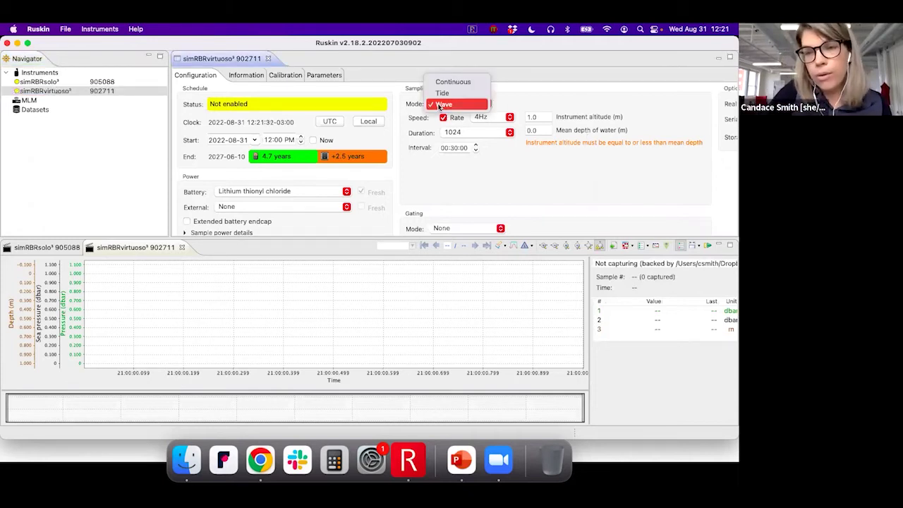
{"action": "left_click", "coordinate": [439, 105]}
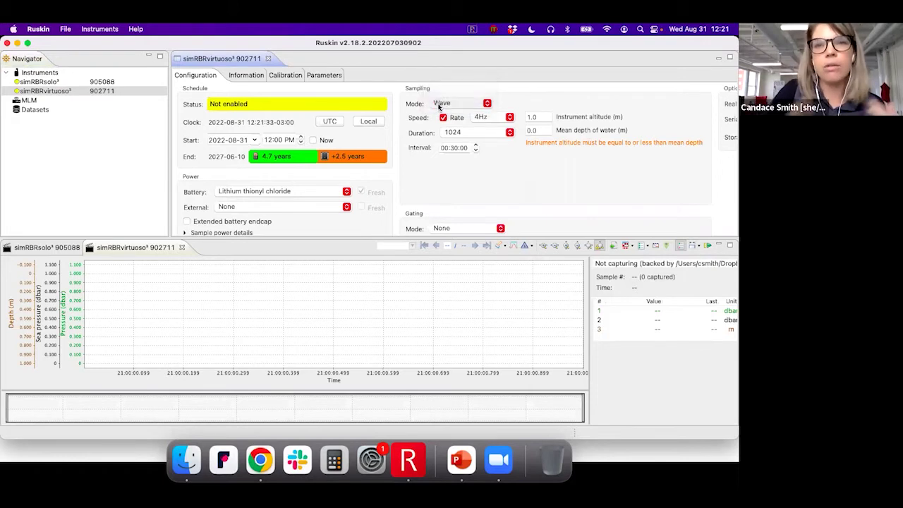
{"action": "left_click", "coordinate": [476, 133]}
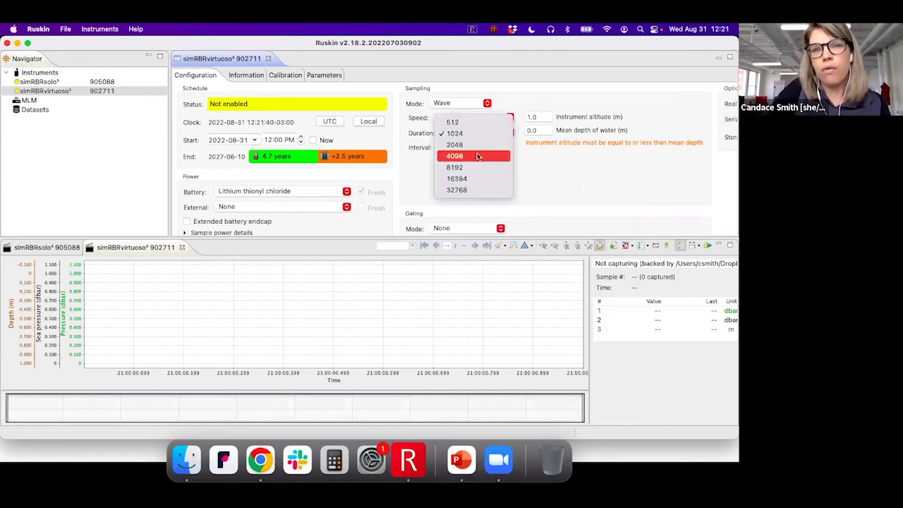
{"action": "left_click", "coordinate": [476, 155]}
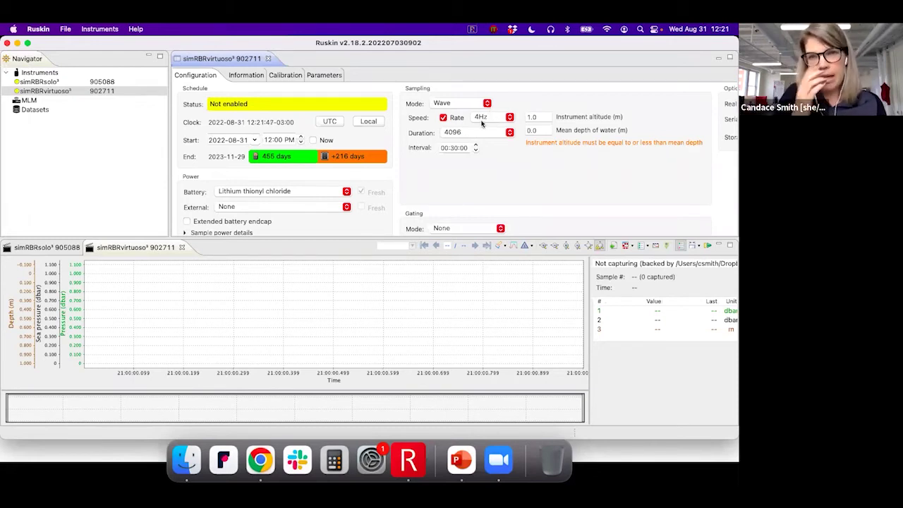
{"action": "left_click", "coordinate": [444, 148]}
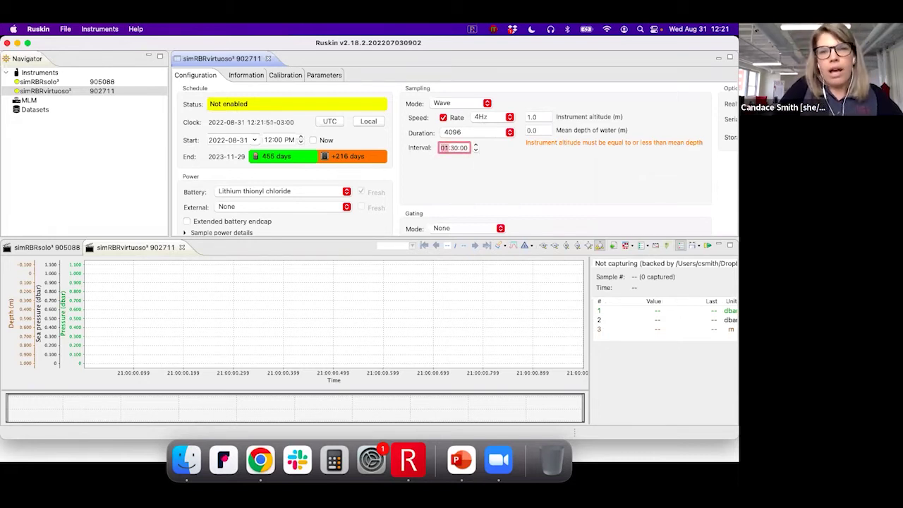
{"action": "type", "text": "1"}
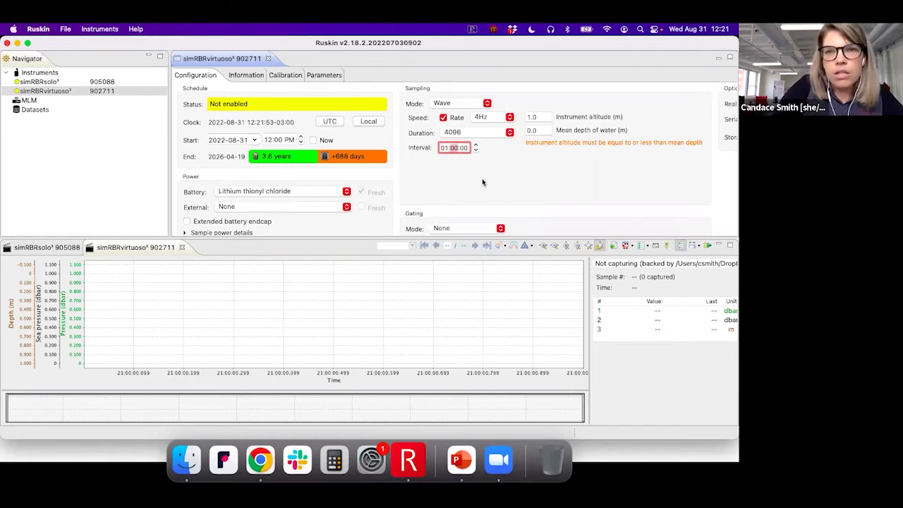
{"action": "left_click", "coordinate": [476, 149]}
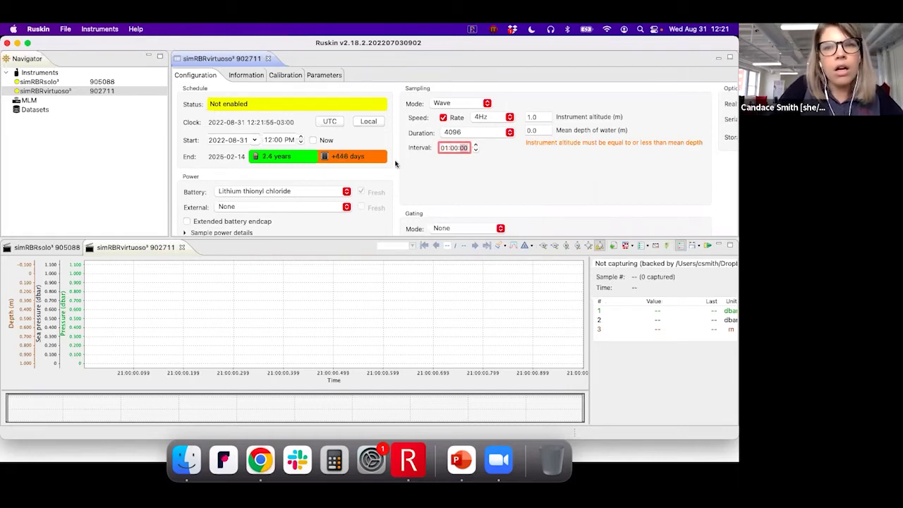
Set the simulated RBRsolo³'s sampling duration to 4096 and interval to 01:00:00, and return to the RBRvirtuoso³ configuration.
{"action": "left_click", "coordinate": [40, 82]}
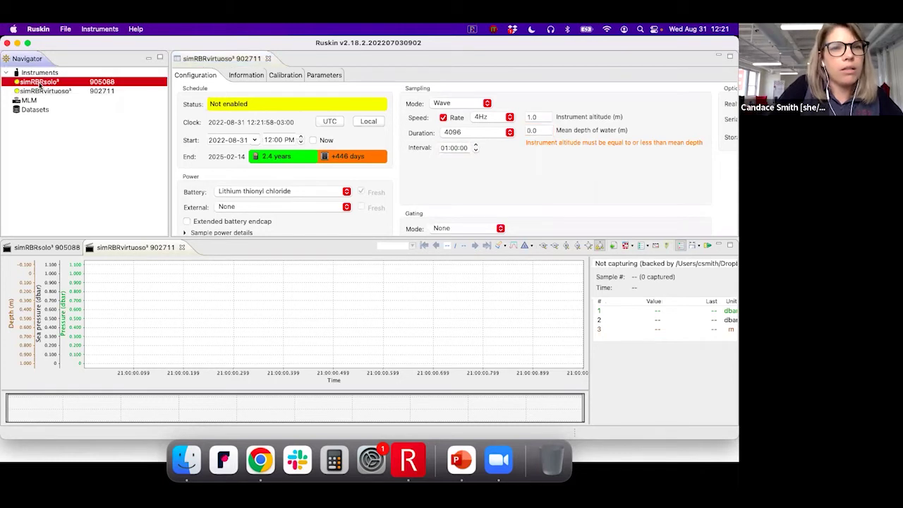
{"action": "left_click", "coordinate": [473, 133]}
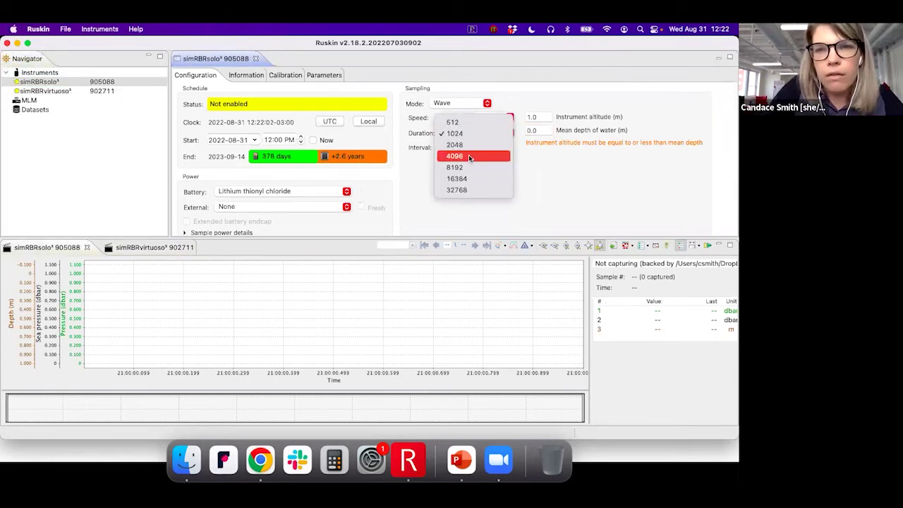
{"action": "left_click", "coordinate": [468, 154]}
{"action": "left_click", "coordinate": [444, 147]}
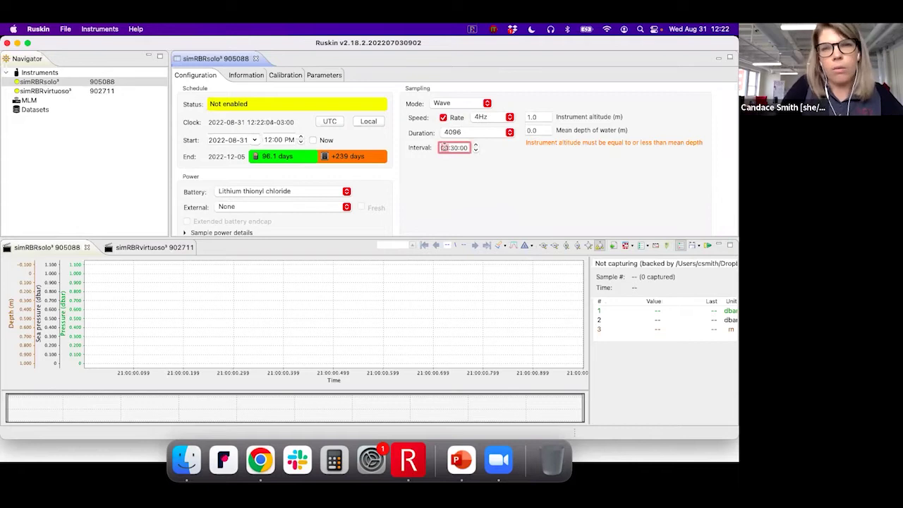
{"action": "type", "text": "1:"}
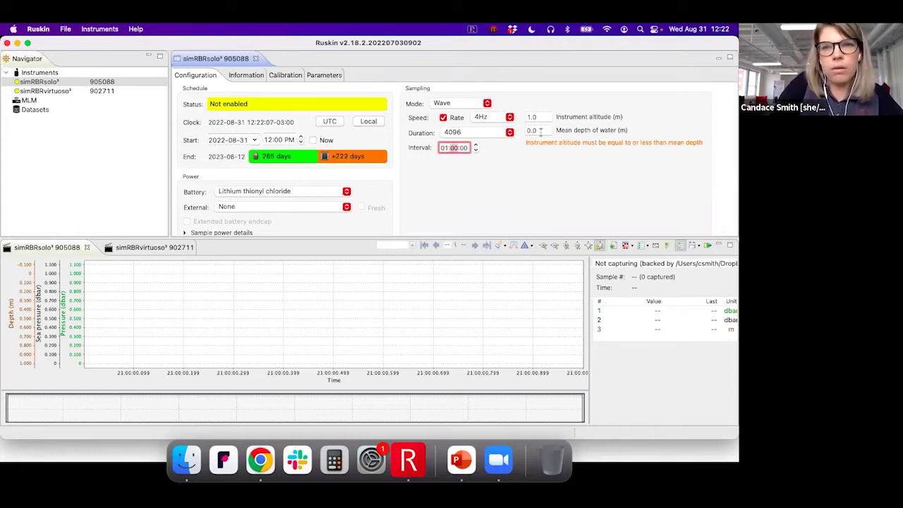
{"action": "left_click", "coordinate": [540, 132]}
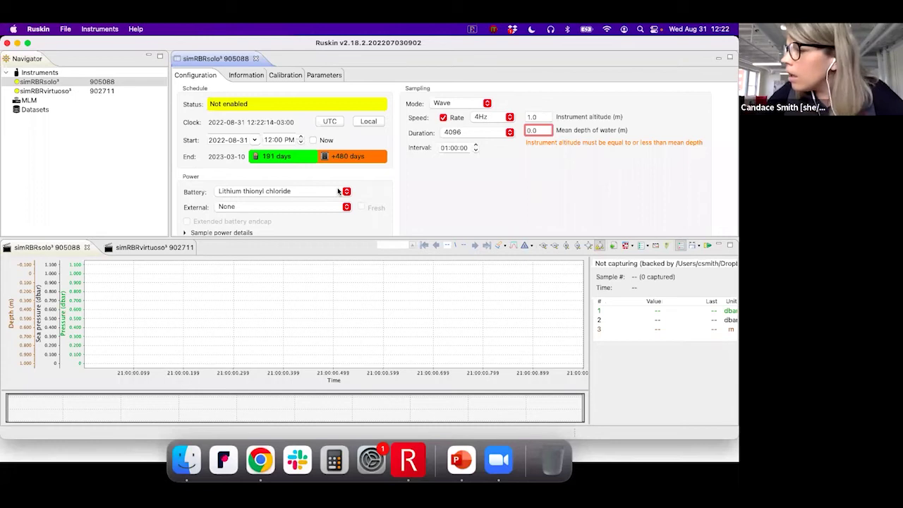
{"action": "left_click", "coordinate": [46, 91]}
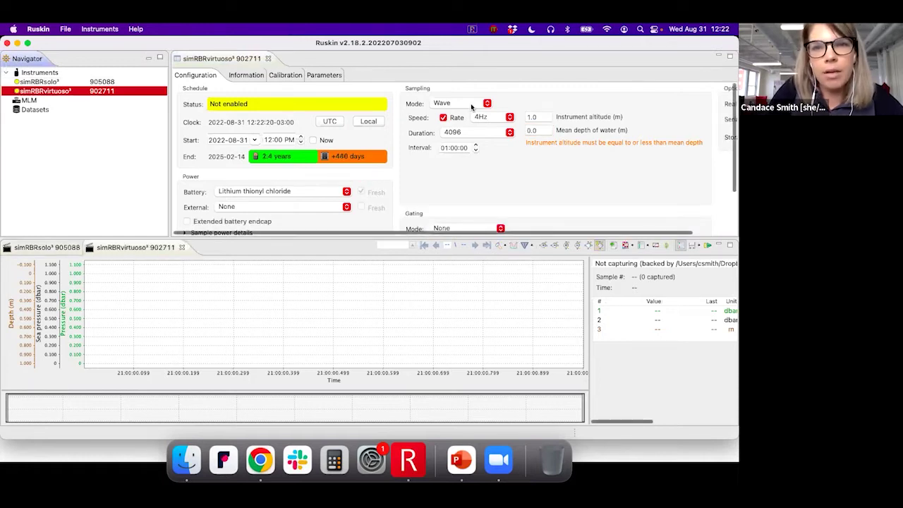
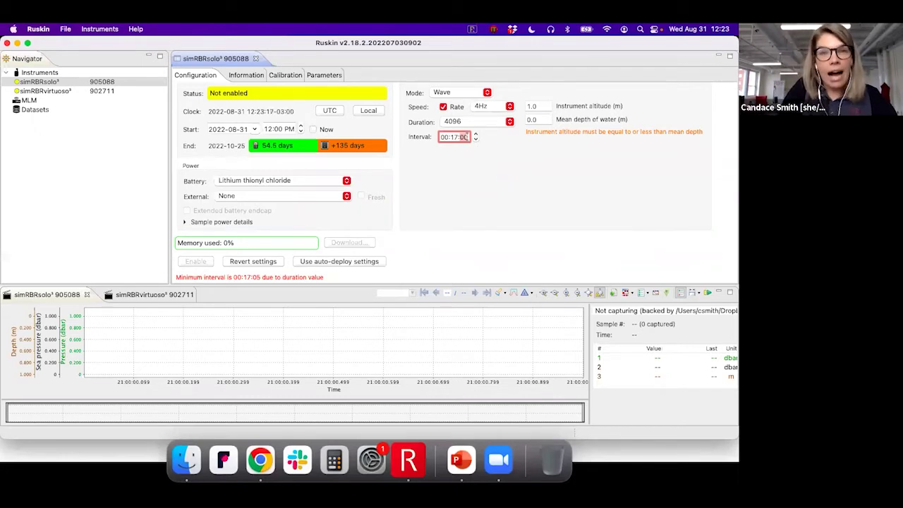
Set the simulated RBRsolo³'s wave sampling interval to 00:17:05.
{"action": "type", "text": "5"}
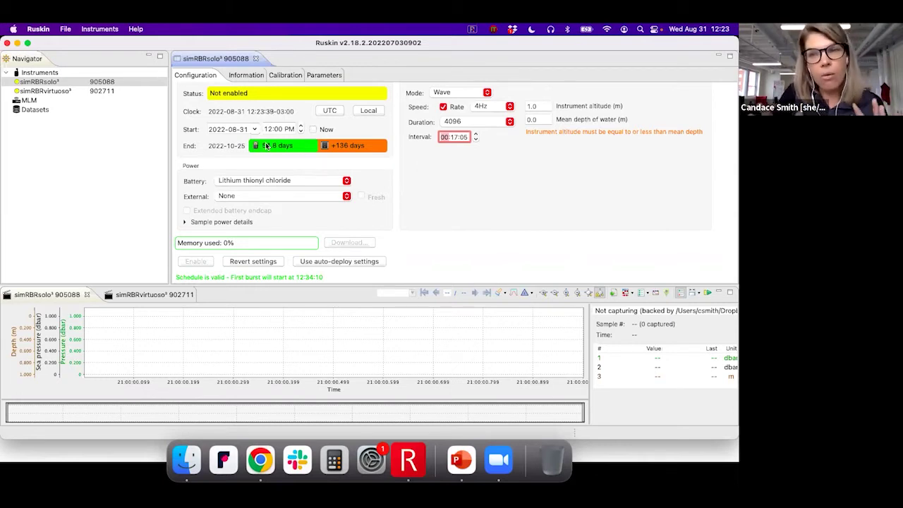
{"action": "mouse_move", "coordinate": [266, 145]}
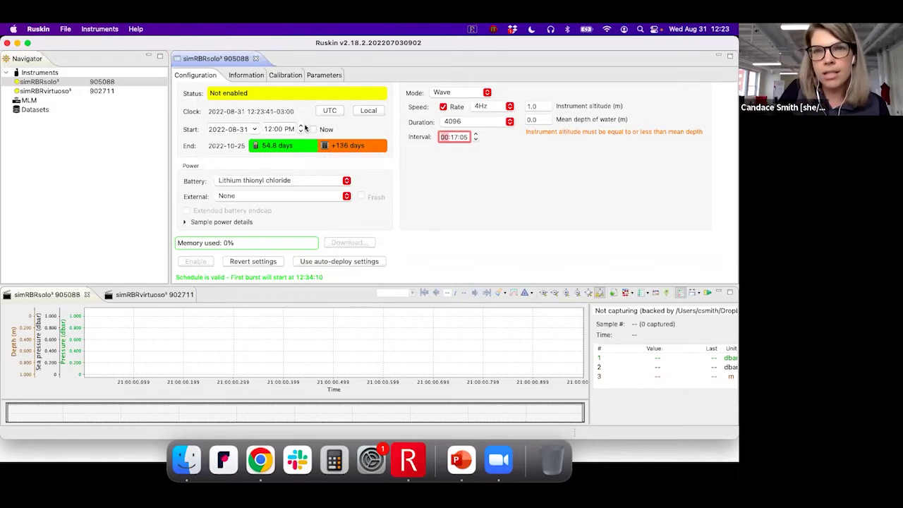
Try Continuous sampling mode on the simulated RBRsolo³ and return it to Wave mode.
{"action": "left_click", "coordinate": [448, 92]}
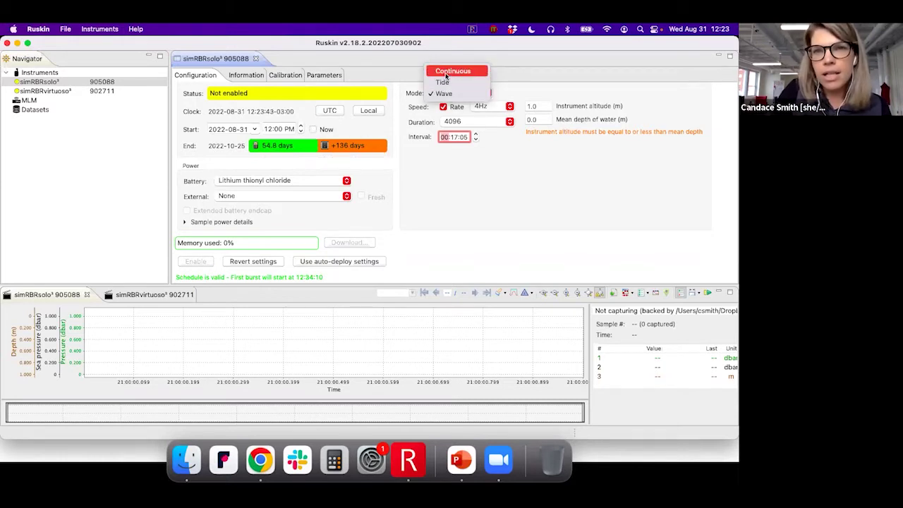
{"action": "left_click", "coordinate": [447, 71]}
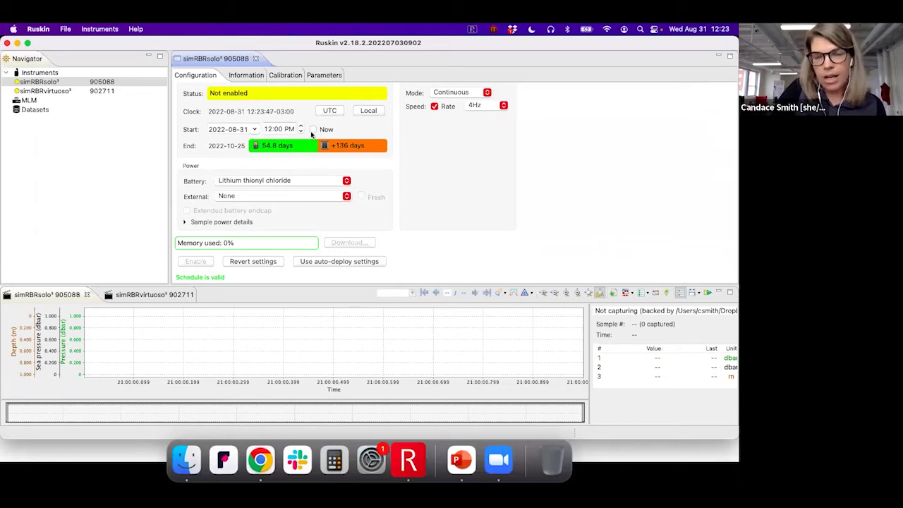
{"action": "left_click", "coordinate": [438, 92]}
{"action": "left_click", "coordinate": [443, 116]}
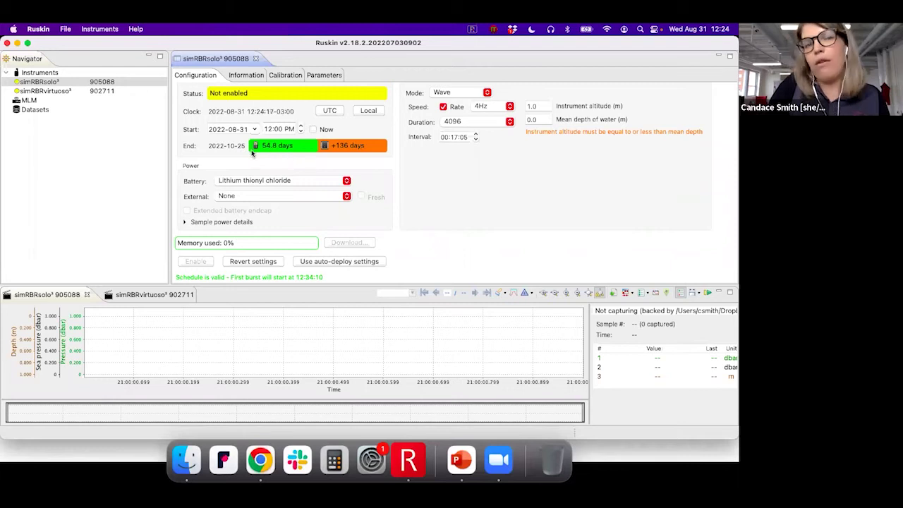
Set the simulated RBRvirtuoso³'s wave sampling interval to 00:17:05.
{"action": "left_click", "coordinate": [40, 92]}
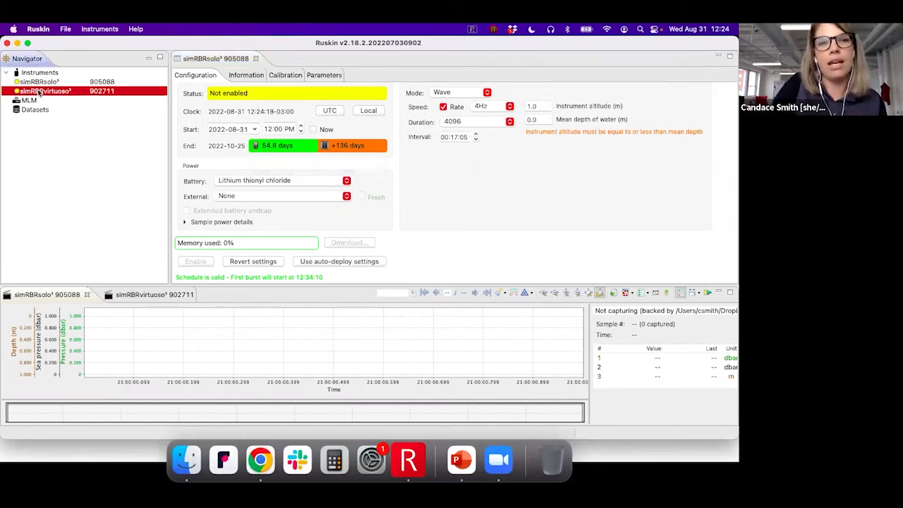
{"action": "left_click", "coordinate": [454, 147]}
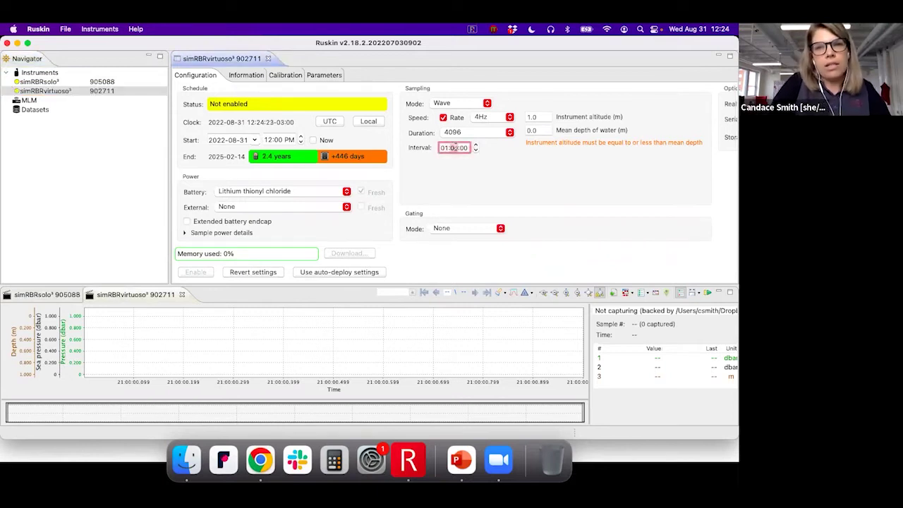
{"action": "type", "text": "00:"}
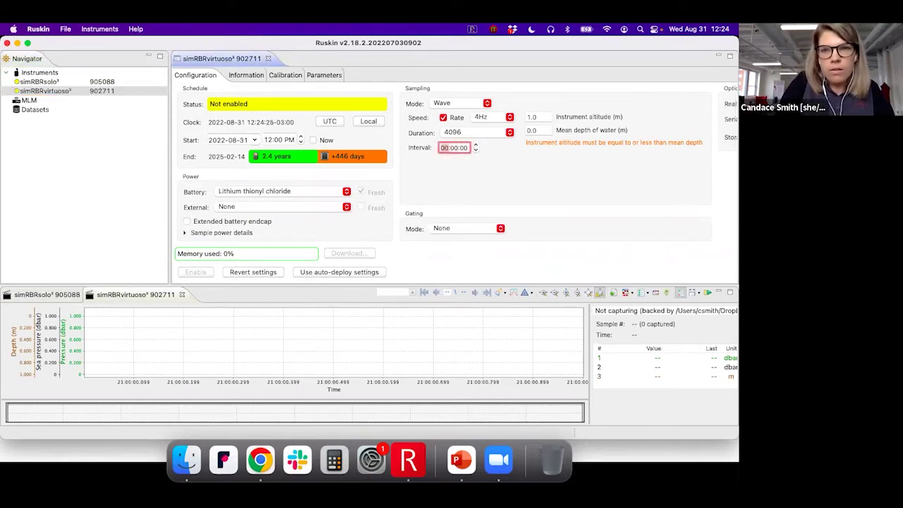
{"action": "type", "text": "17:"}
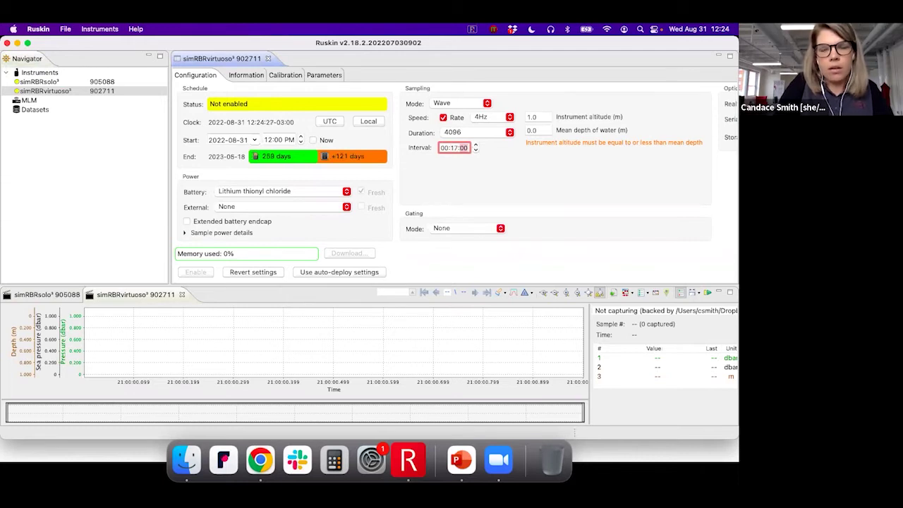
{"action": "type", "text": "05"}
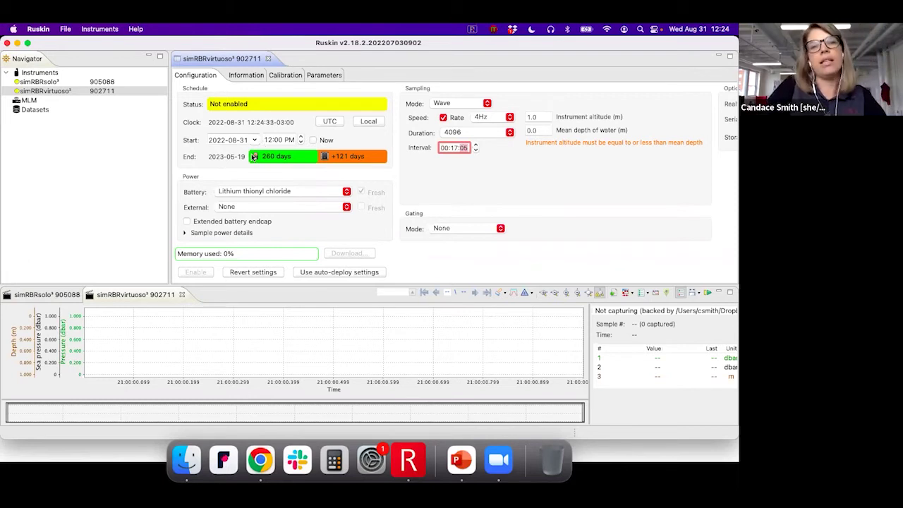
{"action": "scroll", "coordinate": [254, 206], "scroll_direction": "down", "scroll_amount": 1}
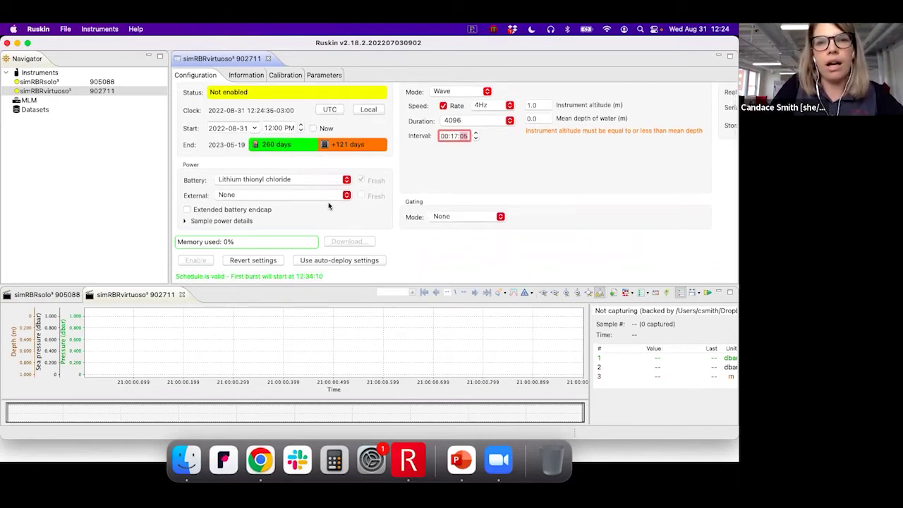
{"action": "scroll", "coordinate": [329, 206], "scroll_direction": "up", "scroll_amount": 1}
Set the mean depth of water for the simulated RBRsolo³ to 10 m.
{"action": "left_click", "coordinate": [47, 82]}
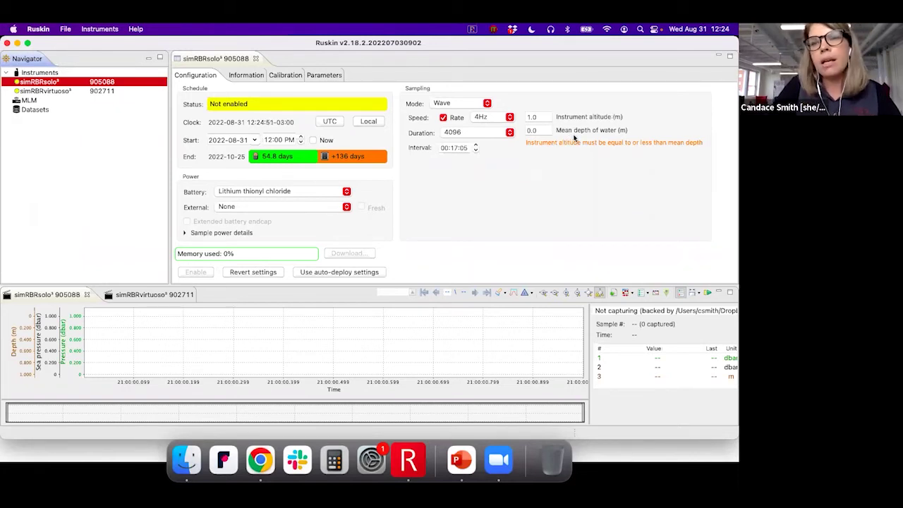
{"action": "left_click", "coordinate": [538, 129]}
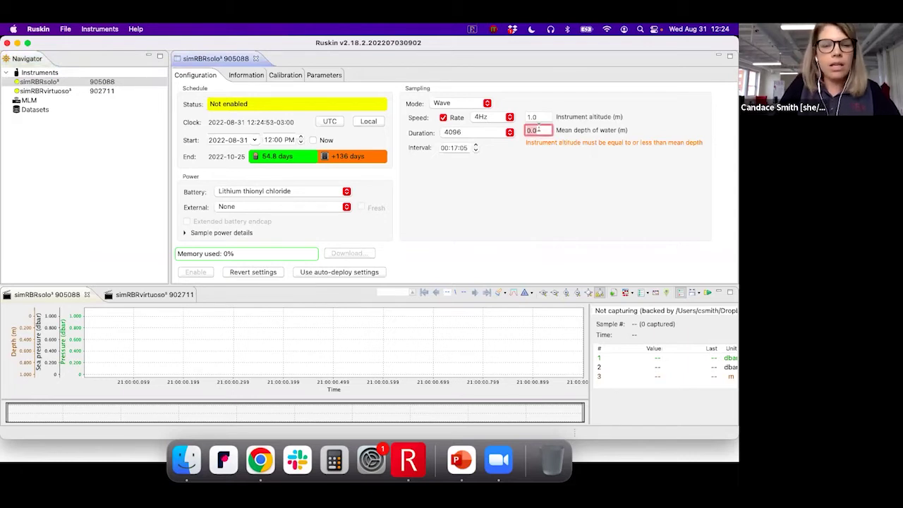
{"action": "type", "text": "10"}
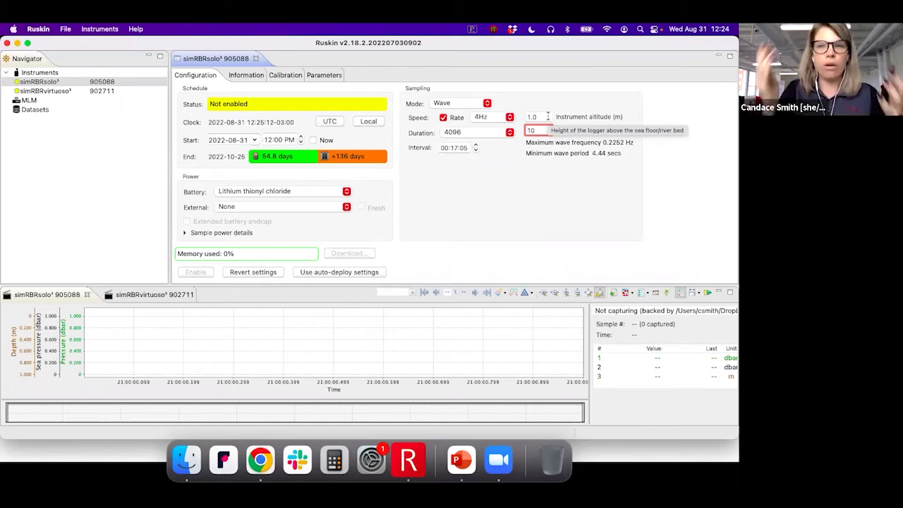
Set the simulated RBRsolo³'s instrument altitude to 0.5 m.
{"action": "left_click", "coordinate": [547, 116]}
{"action": "type", "text": "0.5"}
{"action": "left_click", "coordinate": [549, 131]}
{"action": "left_click", "coordinate": [545, 120]}
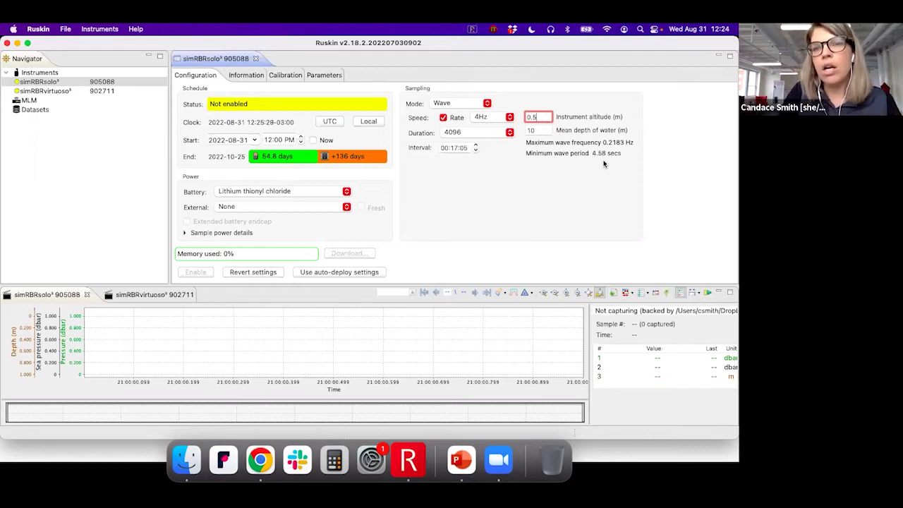
Set the simulated RBRsolo³'s instrument altitude to 9.5 m.
{"action": "double_click", "coordinate": [545, 116]}
{"action": "type", "text": "9.5"}
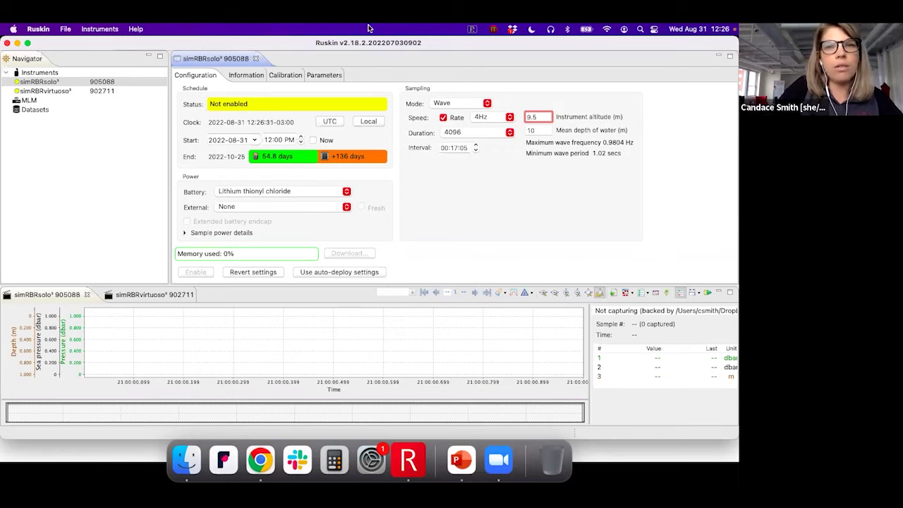
Look at the automatic tasks offered for instruments, including auto-download, auto-stop and auto-deploy.
{"action": "left_click", "coordinate": [103, 29]}
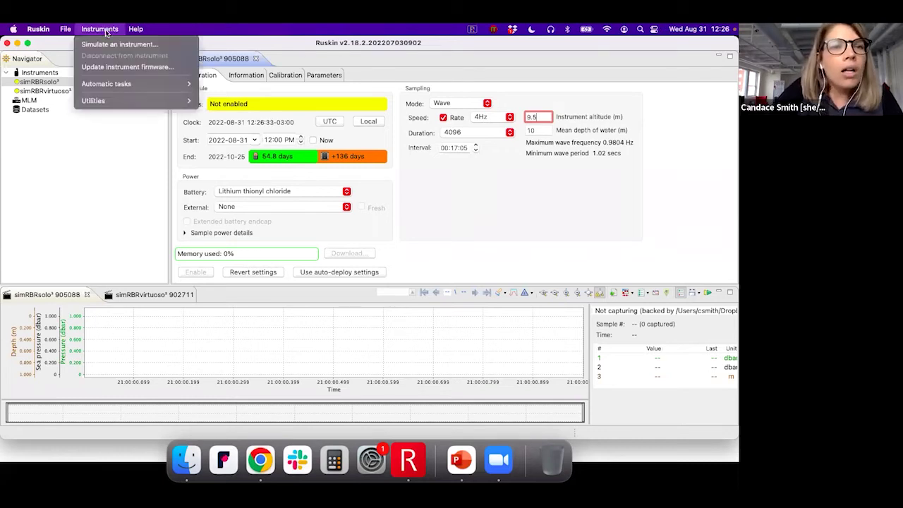
{"action": "mouse_move", "coordinate": [121, 86]}
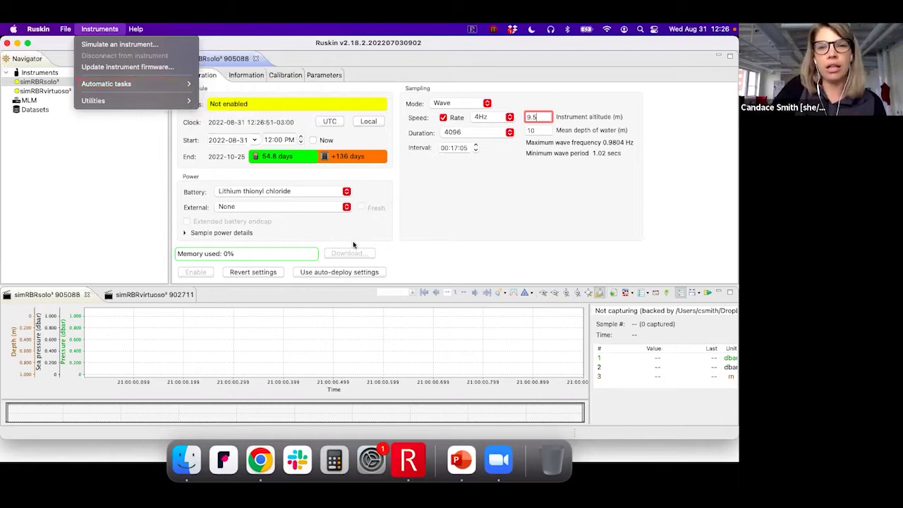
{"action": "mouse_move", "coordinate": [185, 86]}
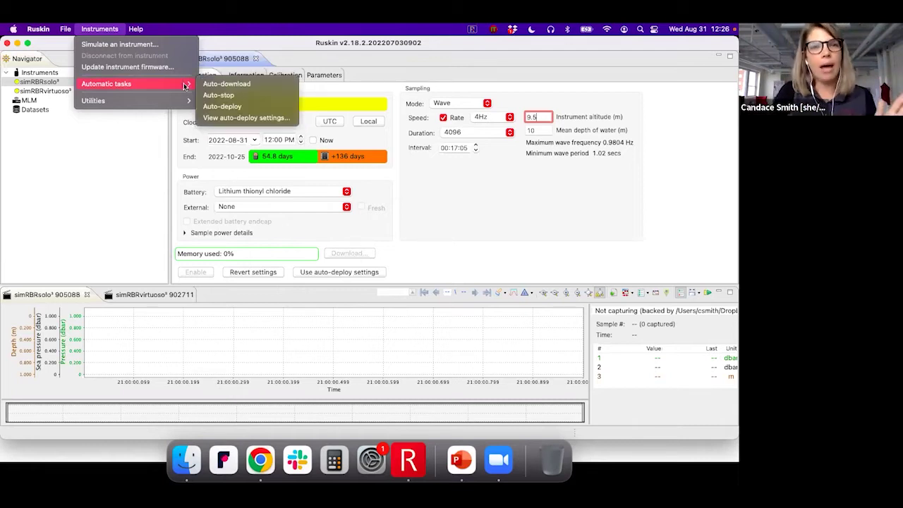